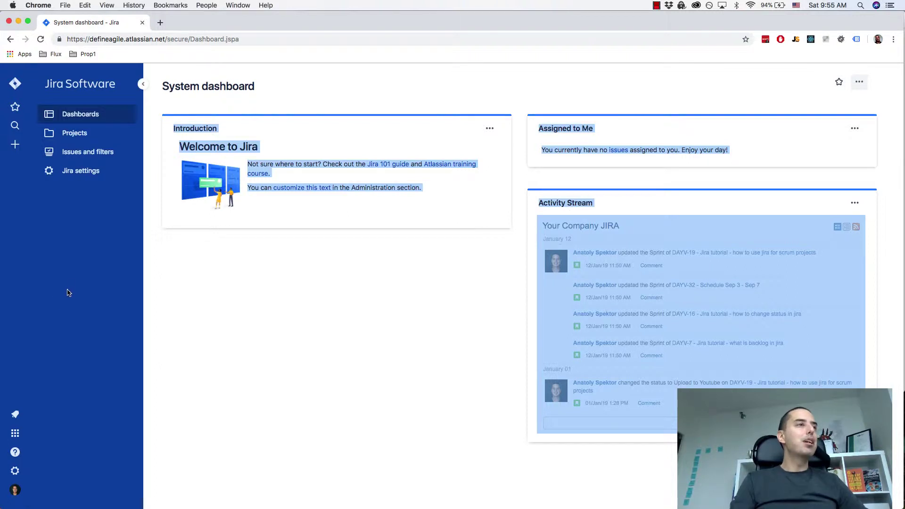
# - Open the project settings of Define Agile Youtube Videos from the Projects list
pyautogui.click(86, 139)
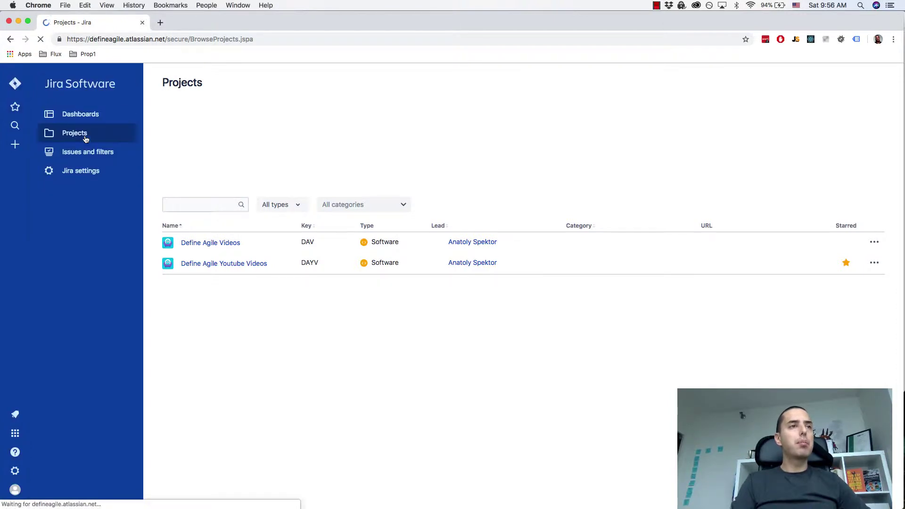
pyautogui.click(211, 265)
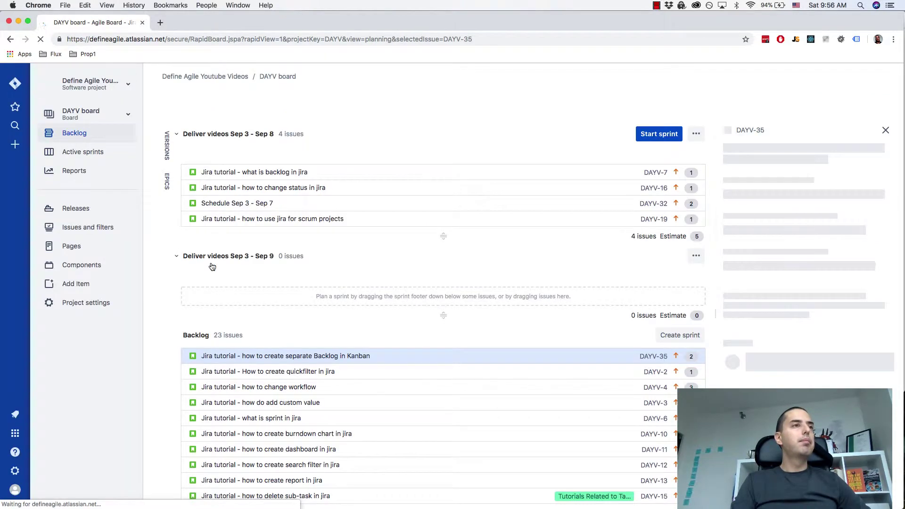
pyautogui.click(85, 302)
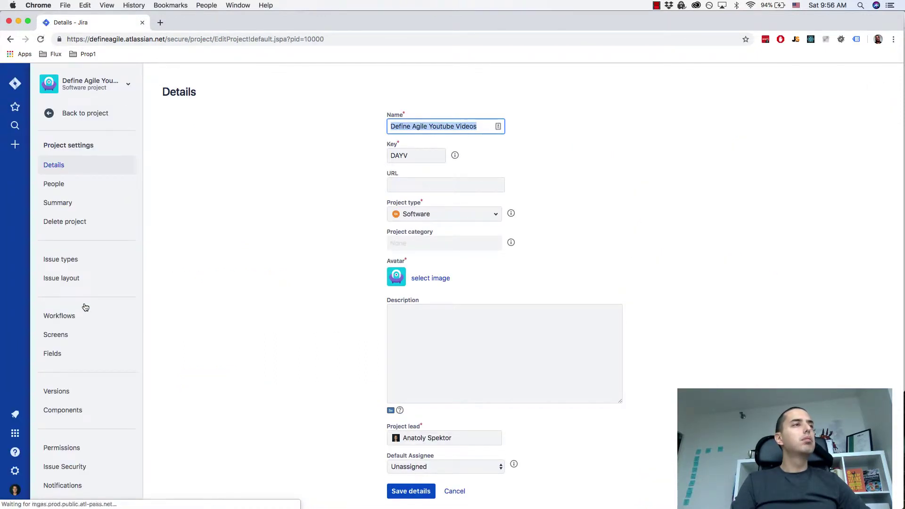
pyautogui.scroll(-1, 84, 253)
pyautogui.scroll(-1, 85, 268)
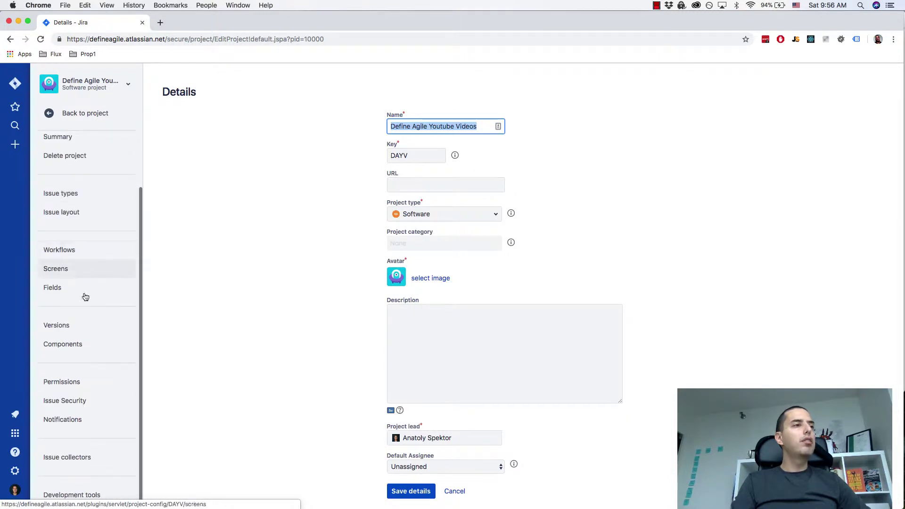
# - Review the Issue Created recipients (All Watchers, Current Assignee, Reporter) in the Default Notification Scheme
pyautogui.click(63, 420)
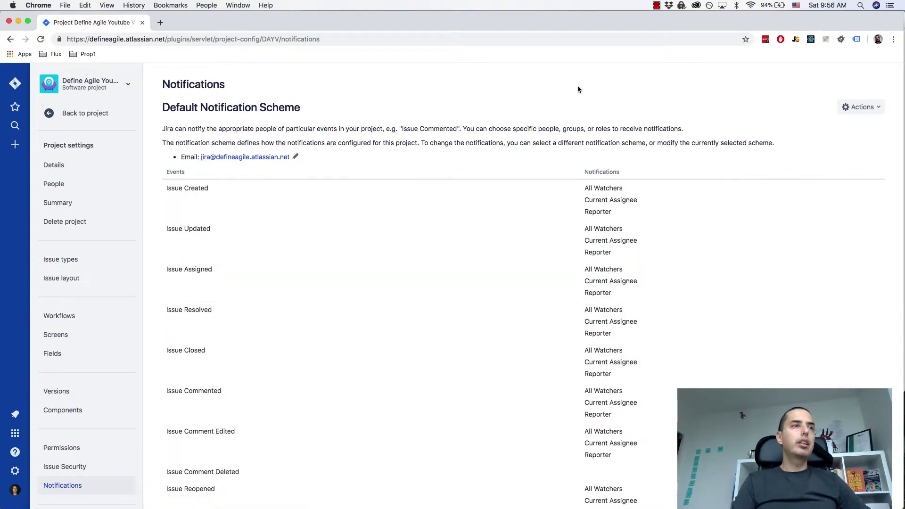
pyautogui.scroll(-5, 577, 89)
pyautogui.scroll(-5, 578, 89)
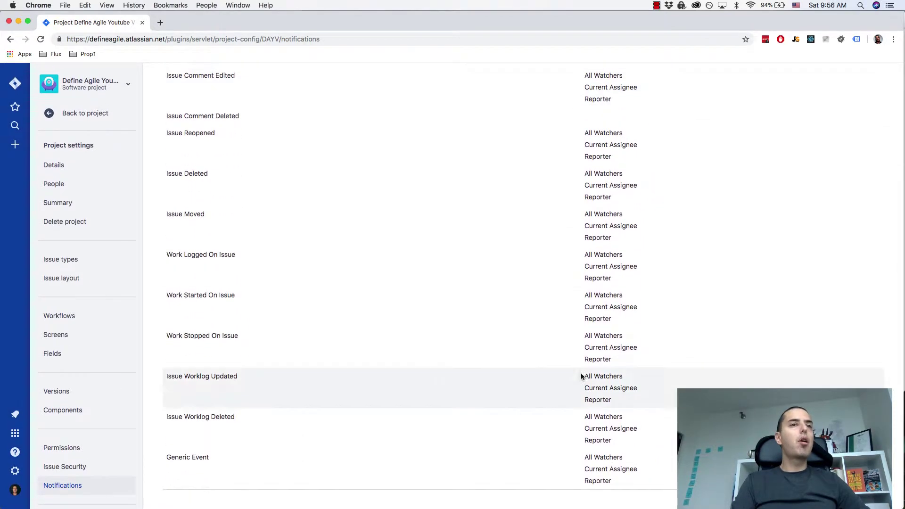
pyautogui.scroll(5, 580, 446)
pyautogui.scroll(4, 580, 447)
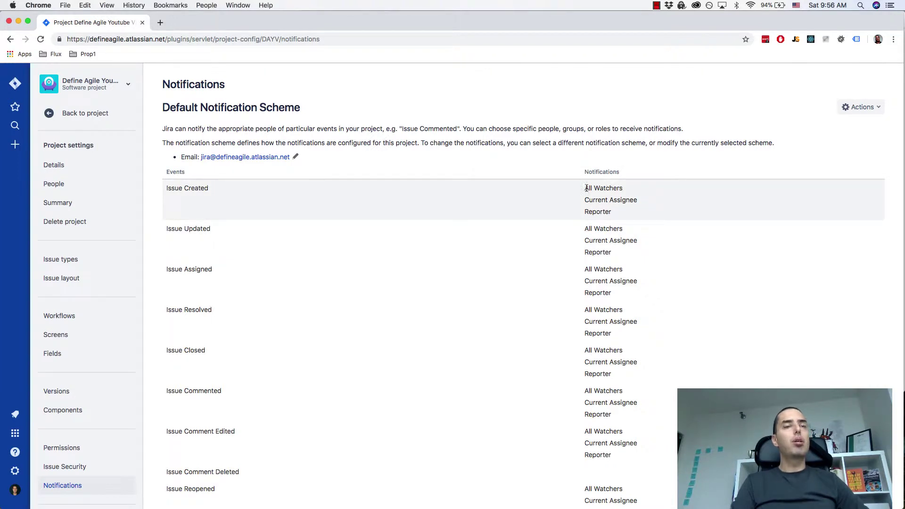
pyautogui.moveTo(586, 189)
pyautogui.mouseDown()
pyautogui.moveTo(618, 187)
pyautogui.moveTo(591, 200)
pyautogui.moveTo(603, 209)
pyautogui.mouseUp()
pyautogui.click(616, 190)
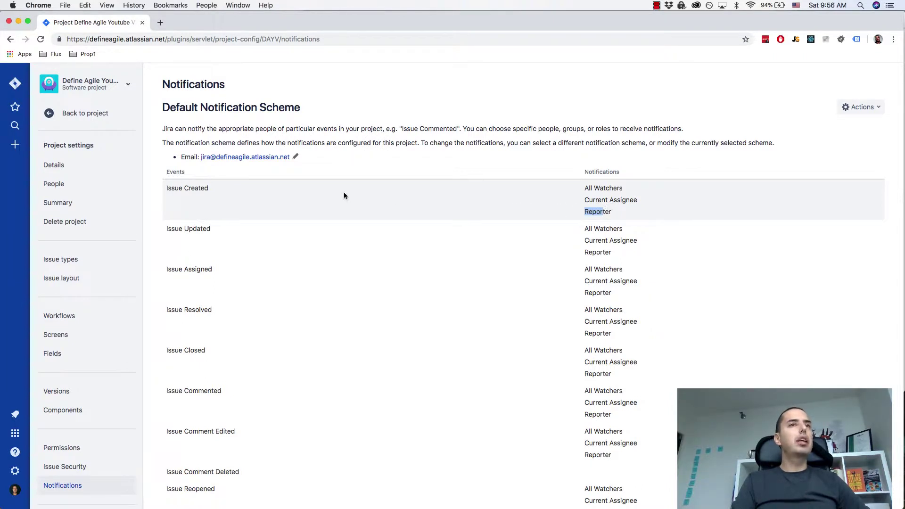
pyautogui.moveTo(586, 189)
pyautogui.mouseDown()
pyautogui.moveTo(640, 189)
pyautogui.moveTo(576, 202)
pyautogui.mouseUp()
pyautogui.click(584, 200)
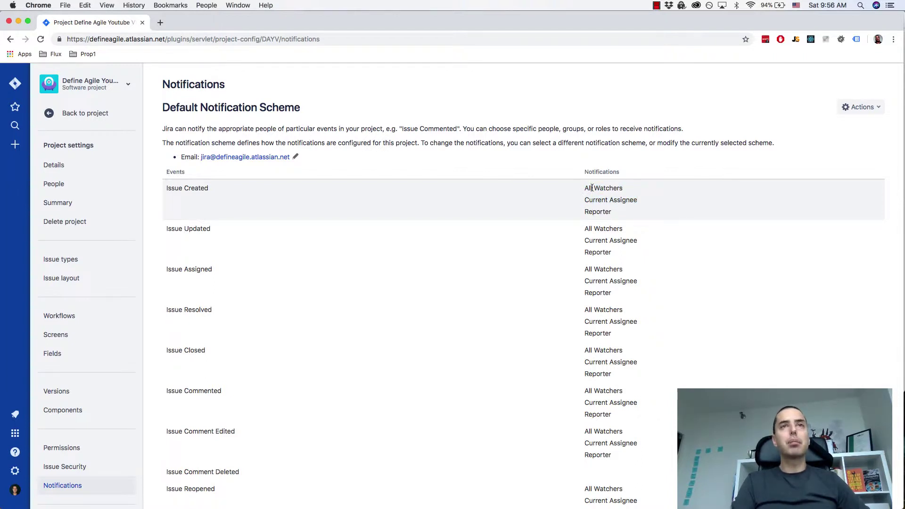
pyautogui.click(872, 108)
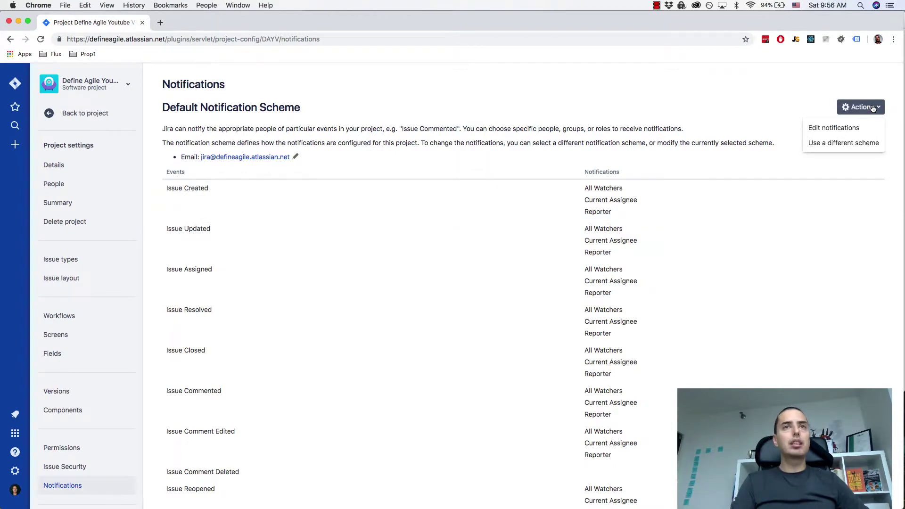
# - Edit the scheme's notifications and delete the Reporter recipient from Issue Created
pyautogui.click(845, 126)
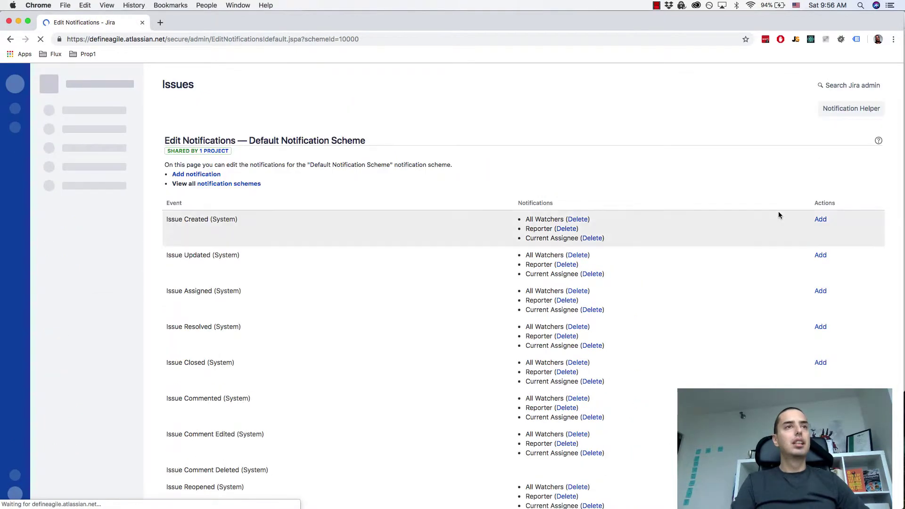
pyautogui.scroll(-5, 744, 307)
pyautogui.scroll(-3, 744, 307)
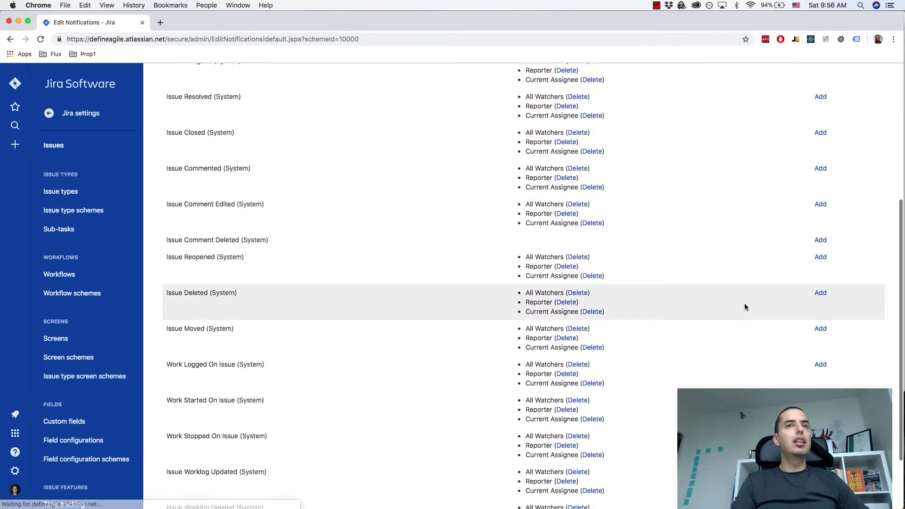
pyautogui.scroll(-2, 744, 307)
pyautogui.scroll(6, 745, 307)
pyautogui.scroll(1, 744, 303)
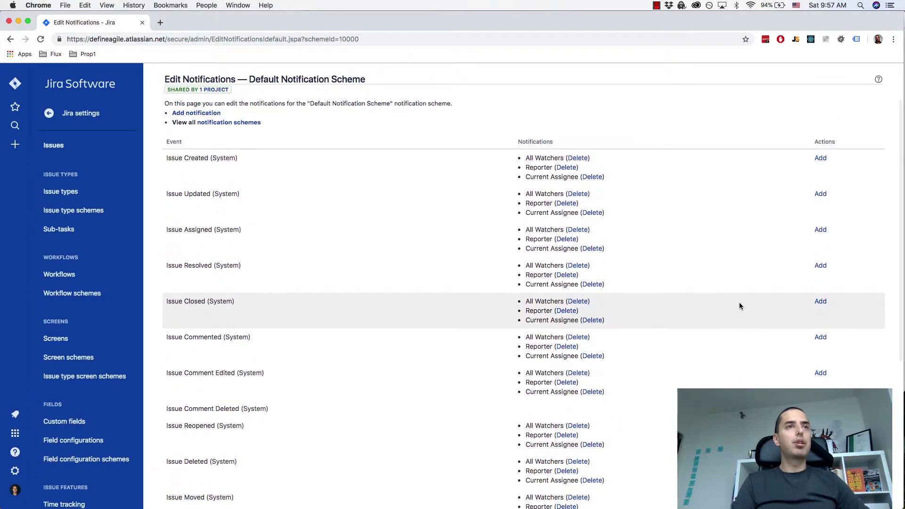
pyautogui.click(566, 168)
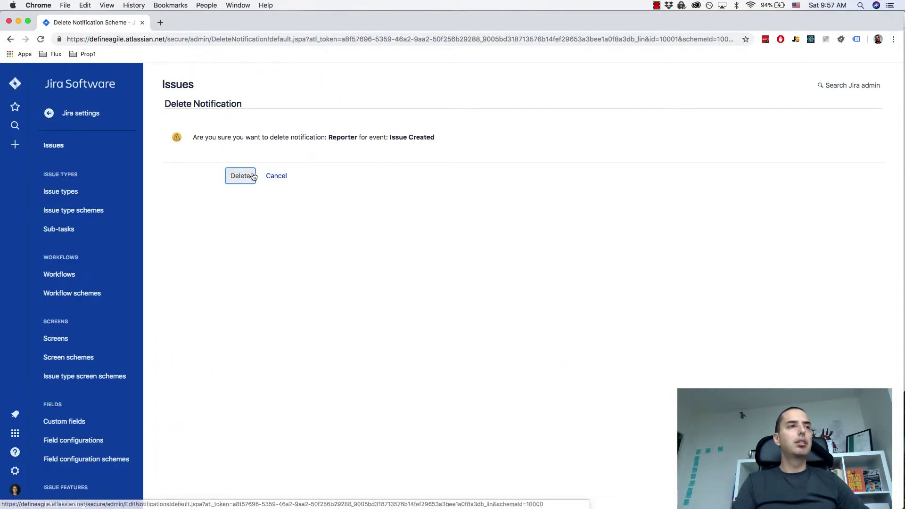
pyautogui.click(240, 177)
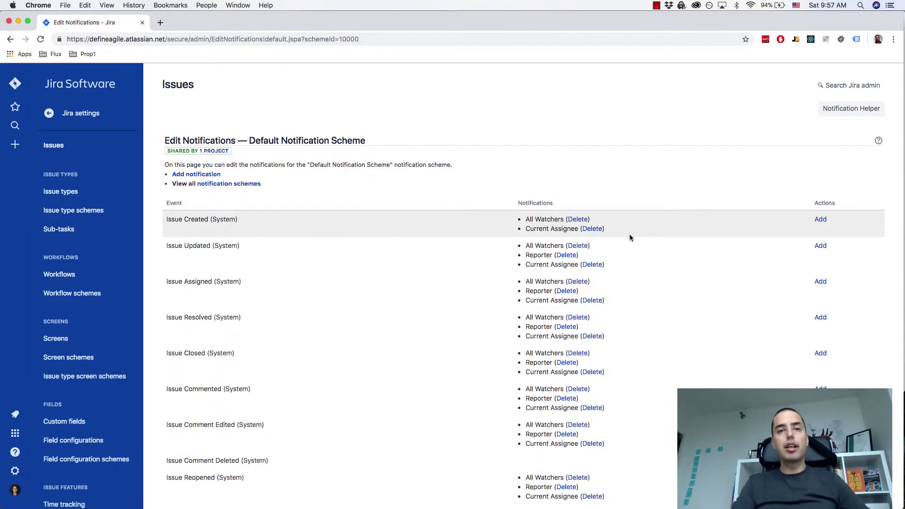
pyautogui.scroll(-3, 630, 235)
pyautogui.scroll(-3, 629, 235)
pyautogui.scroll(-3, 629, 234)
pyautogui.scroll(5, 630, 237)
pyautogui.scroll(1, 629, 238)
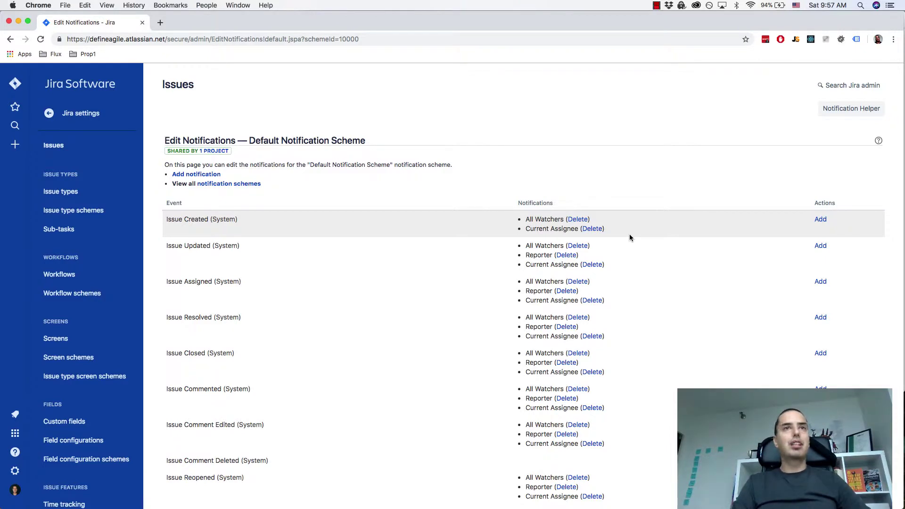
pyautogui.scroll(-5, 629, 238)
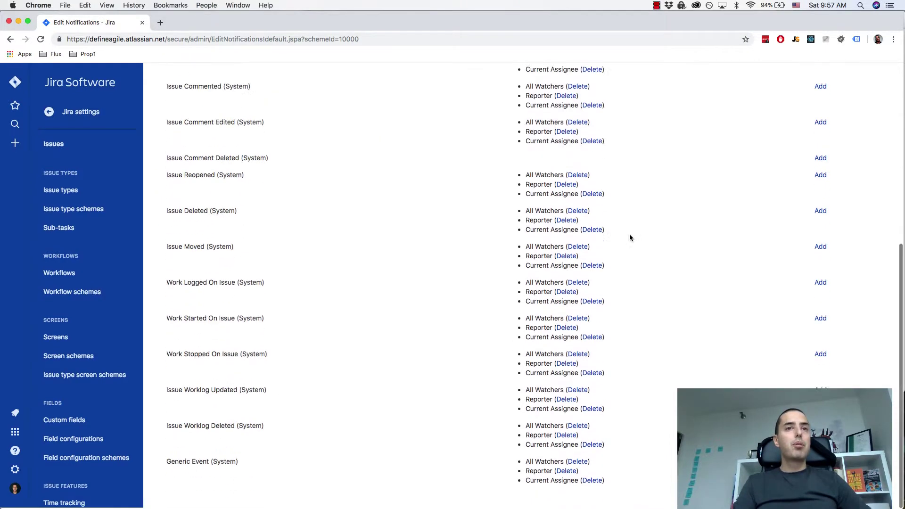
pyautogui.scroll(1, 629, 237)
pyautogui.scroll(5, 629, 238)
pyautogui.scroll(-1, 629, 237)
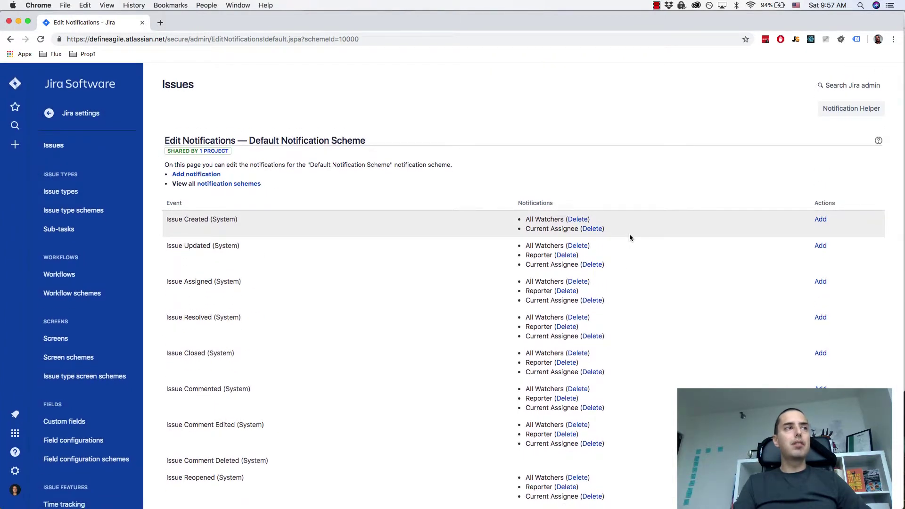
# - Return to the project Notifications page and bring up its scheme actions to switch schemes
pyautogui.click(11, 39)
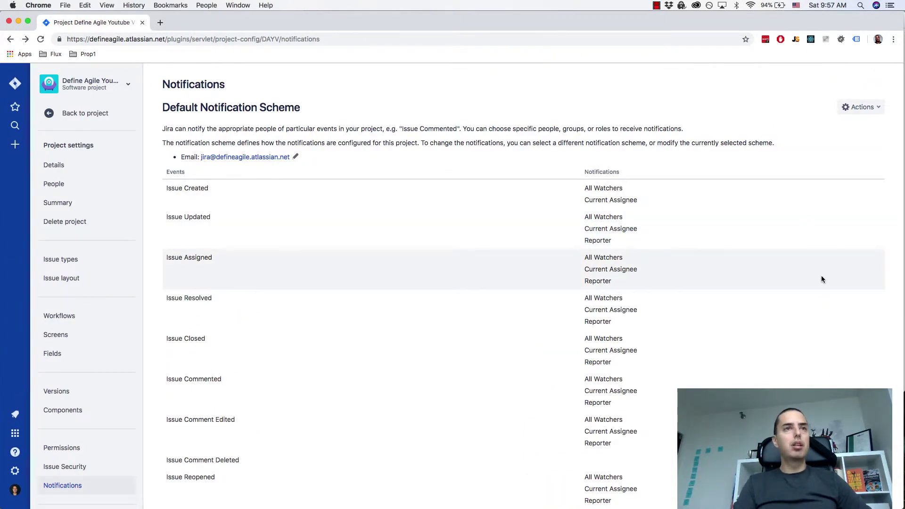
pyautogui.scroll(-5, 821, 275)
pyautogui.scroll(2, 820, 275)
pyautogui.scroll(5, 820, 275)
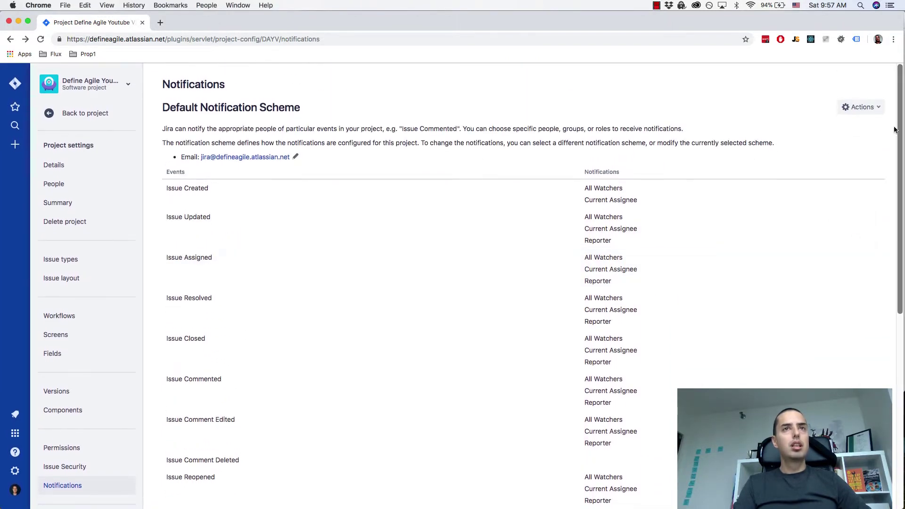
pyautogui.click(869, 108)
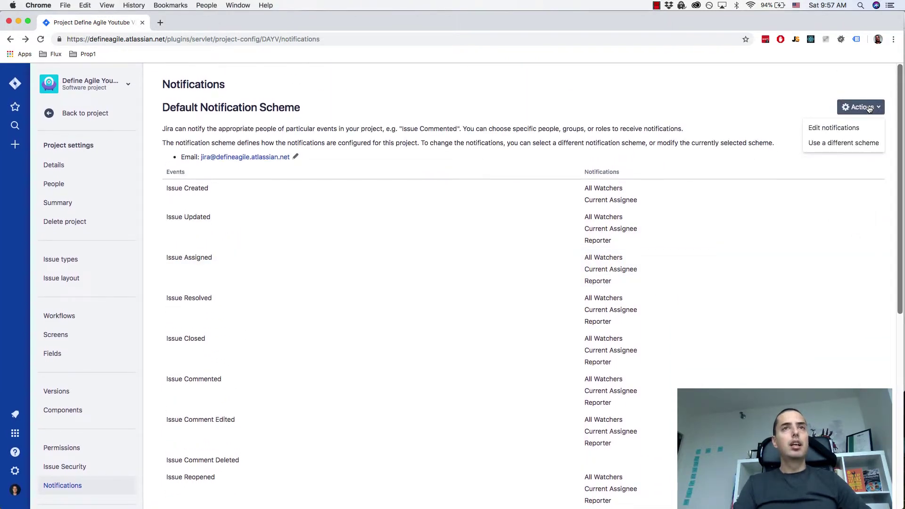
pyautogui.click(857, 143)
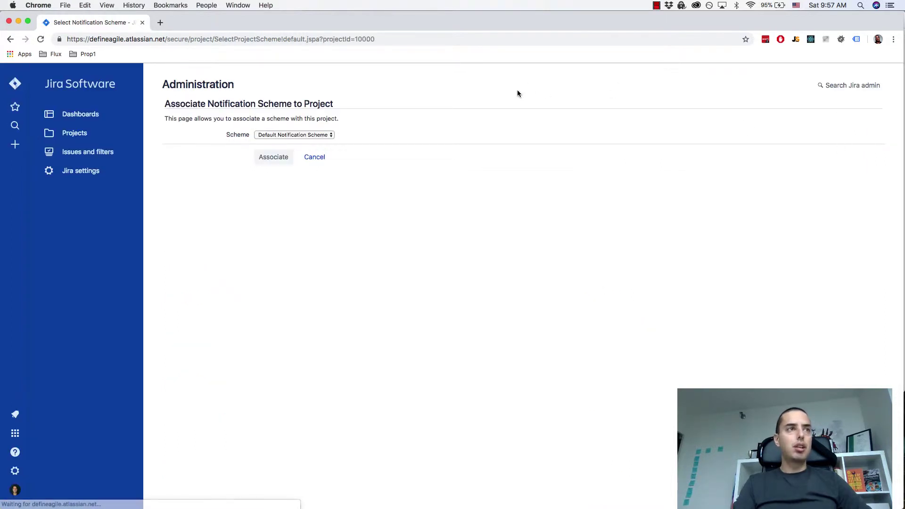
pyautogui.click(325, 135)
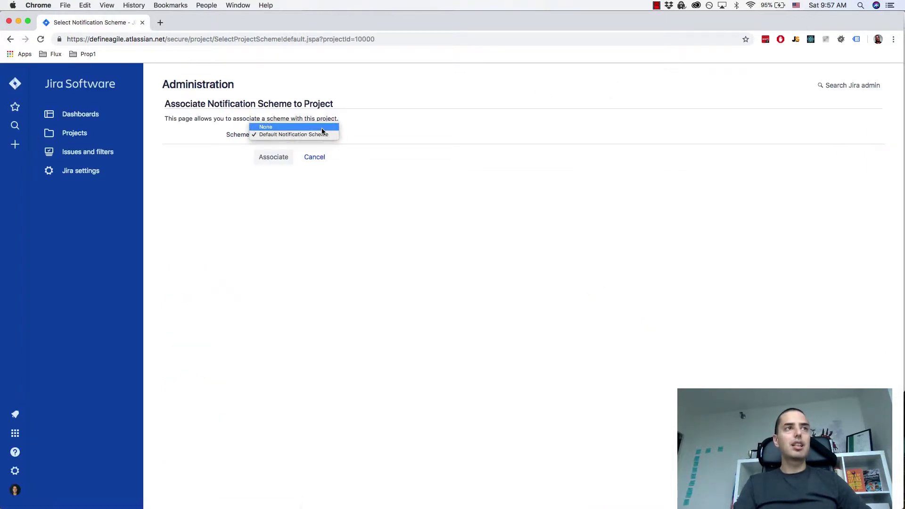
pyautogui.click(322, 127)
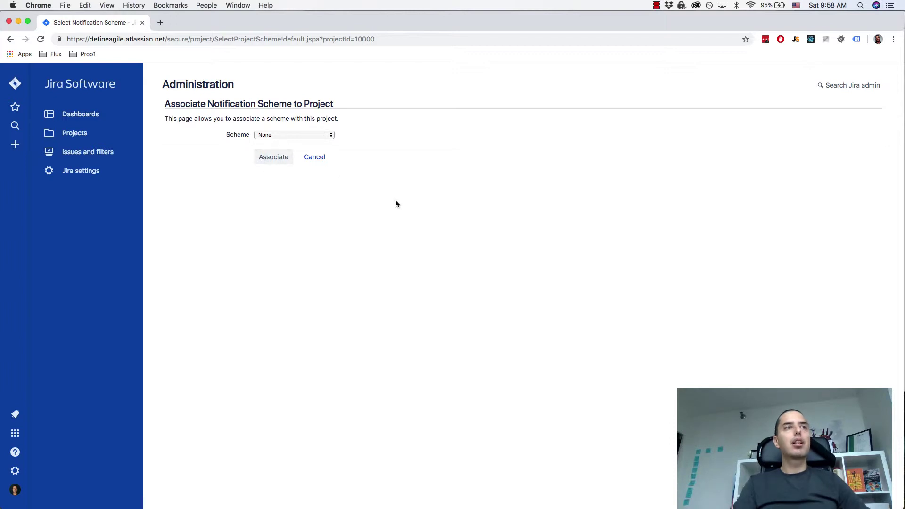
pyautogui.click(308, 134)
pyautogui.click(303, 141)
pyautogui.click(314, 157)
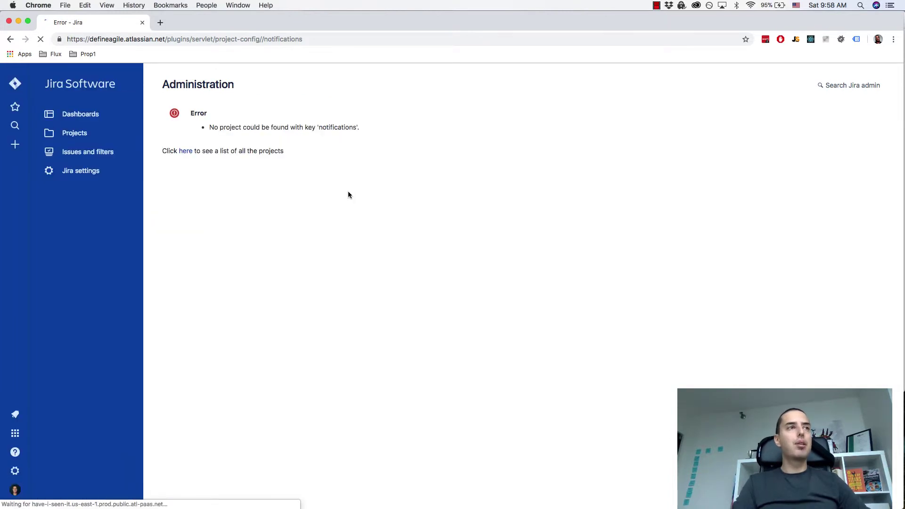
pyautogui.click(9, 39)
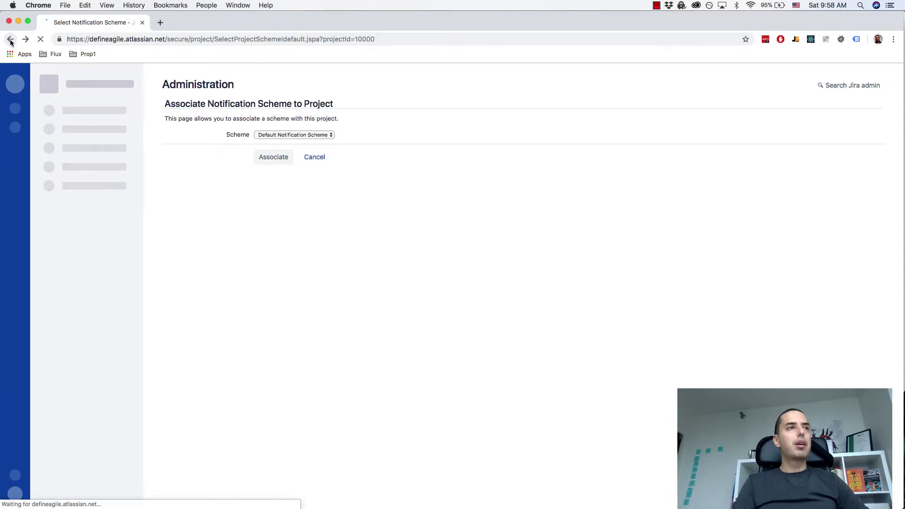
pyautogui.click(10, 40)
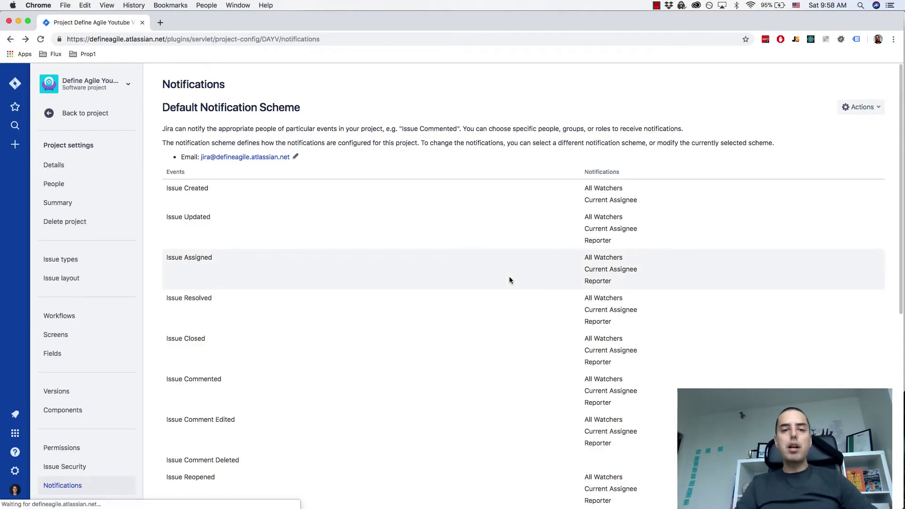